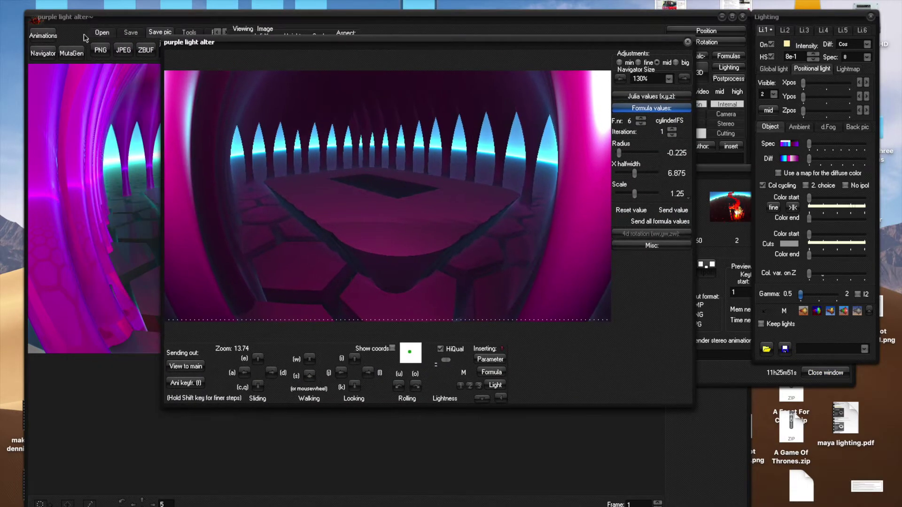
Reopen the Navigator, expand its Far plane, FOVy and Camera settings, and store the view as a keyframe
left_click(40, 56)
left_click(41, 55)
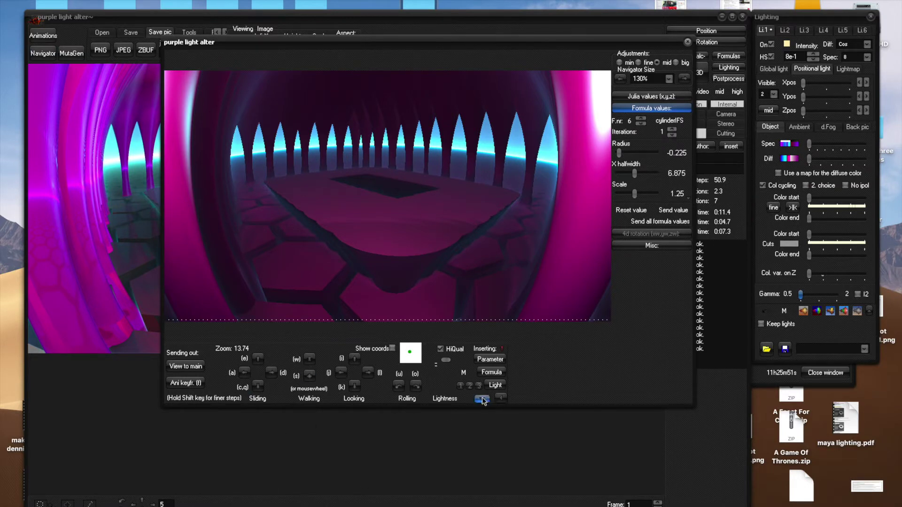
left_click(501, 398)
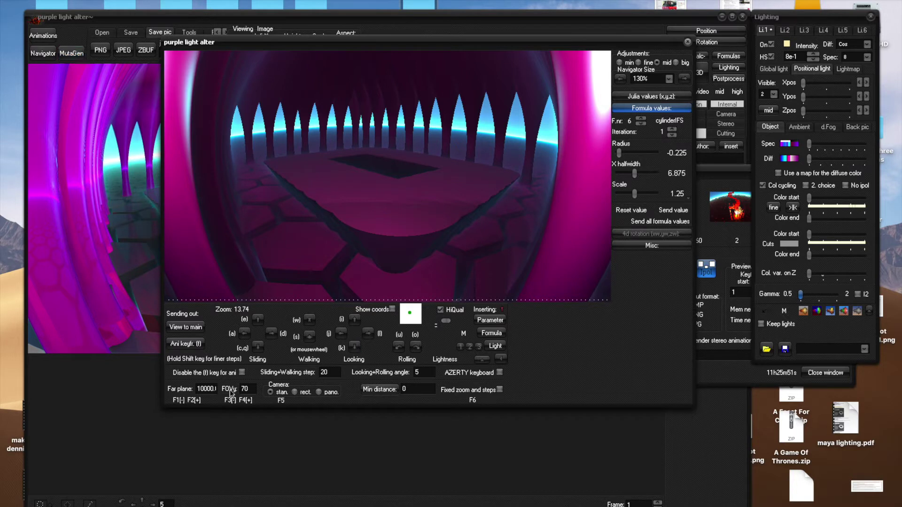
left_click(188, 344)
left_click(355, 321)
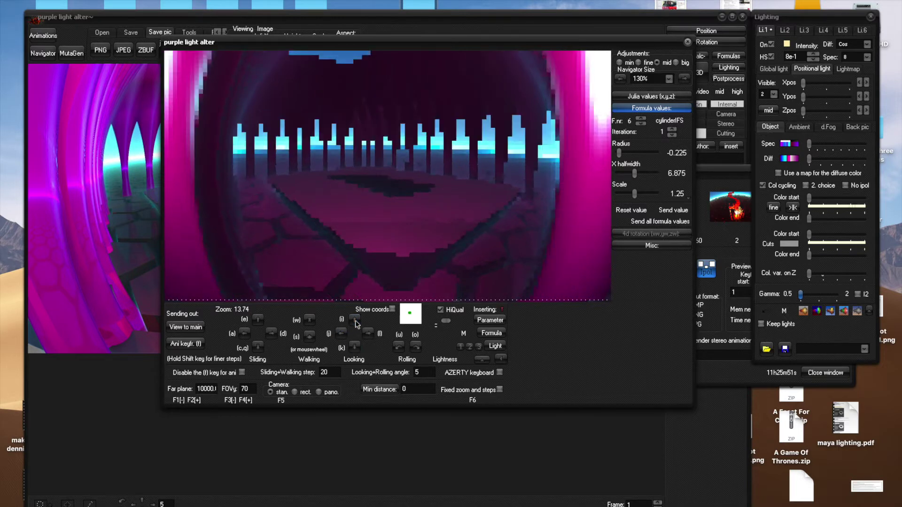
left_click(356, 347)
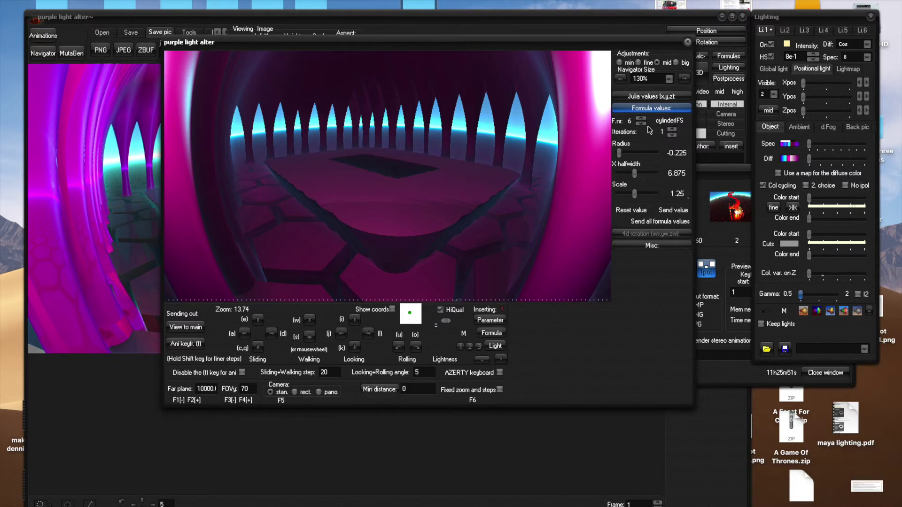
Step the formula slot to 4 (boxIFS), showing X halfwidth 2.10781, Y 1.85 and Z 0.1
left_click(641, 124)
left_click(642, 124)
left_click(641, 124)
left_click(641, 119)
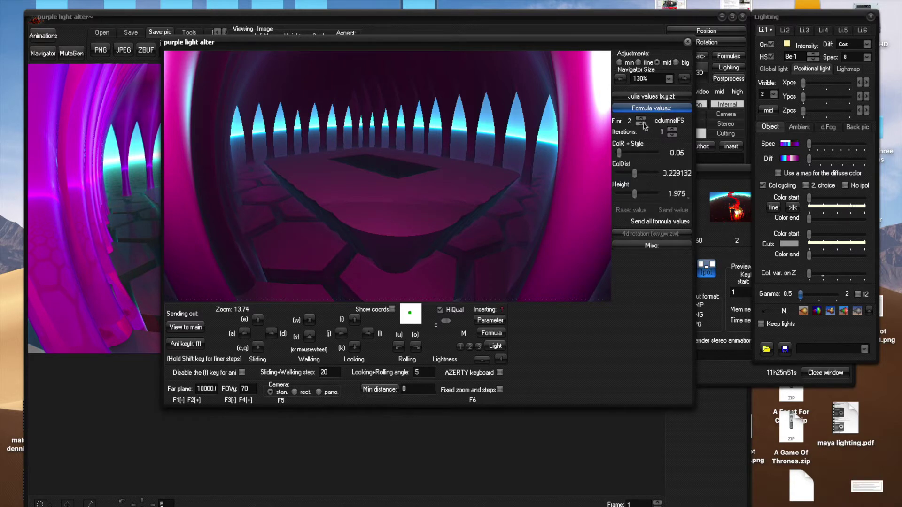
left_click(641, 119)
left_click(640, 119)
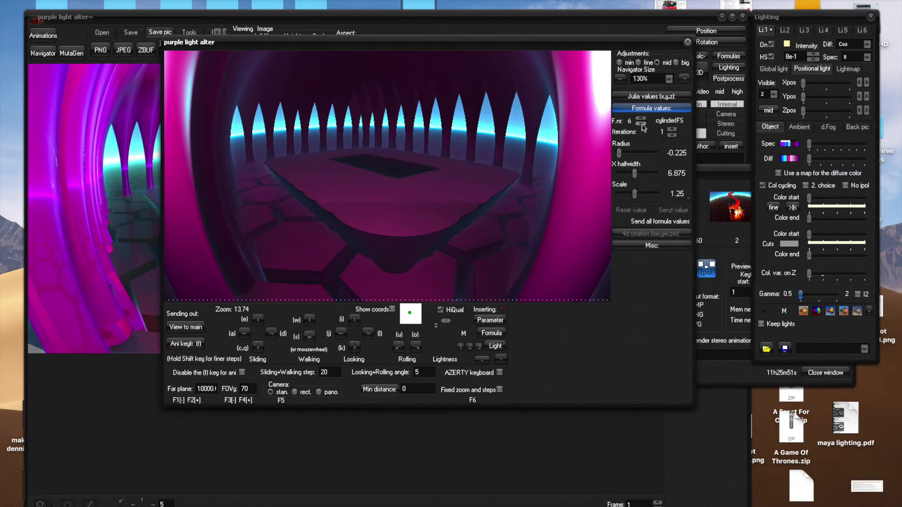
left_click(642, 124)
left_click(642, 123)
left_click(641, 124)
left_click(641, 118)
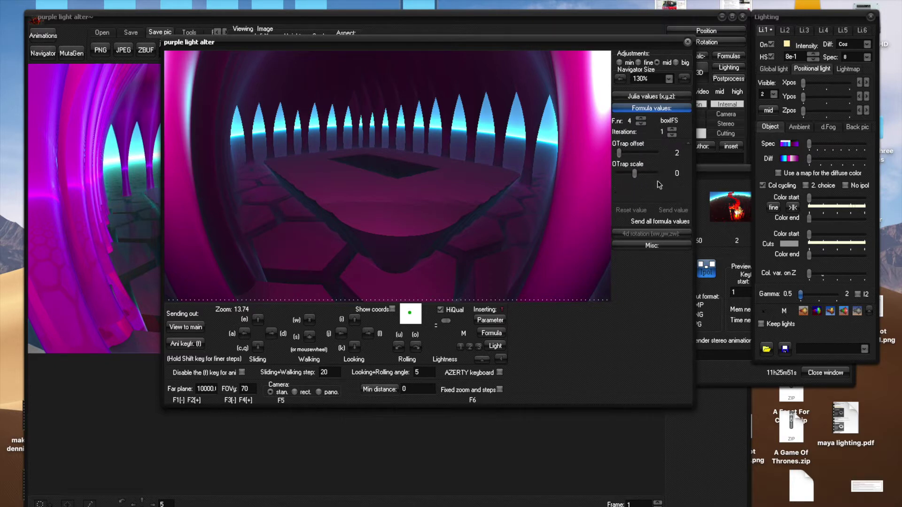
scroll(659, 185, "down", 3)
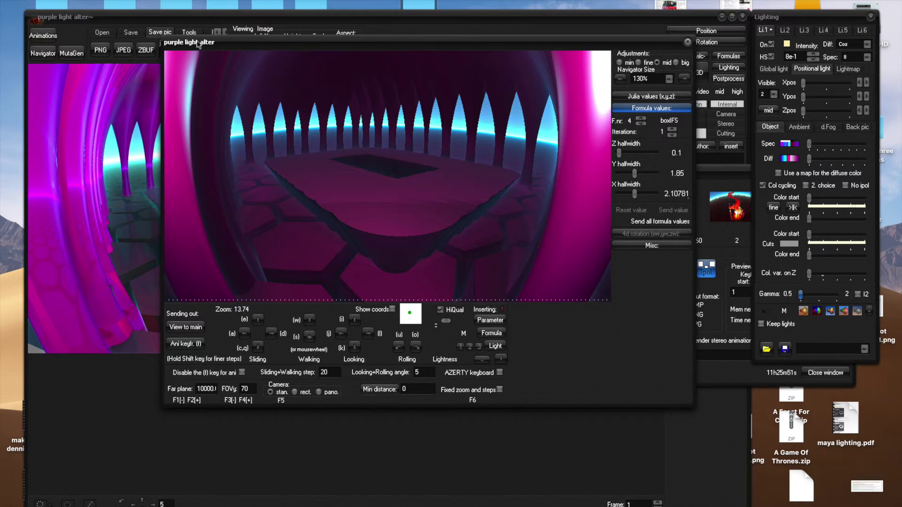
left_click_drag(242, 45, 298, 22)
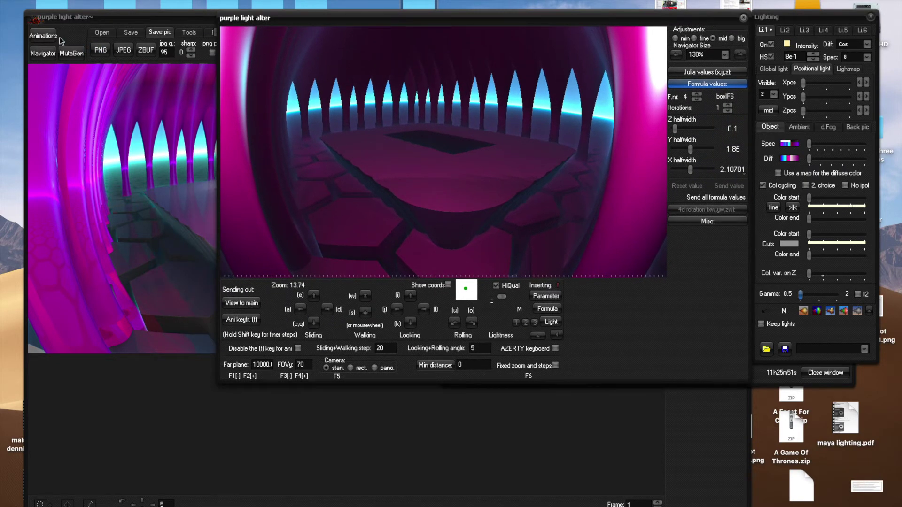
Open the Animation maker at the lower left and browse its seven stored keyframes
left_click(43, 35)
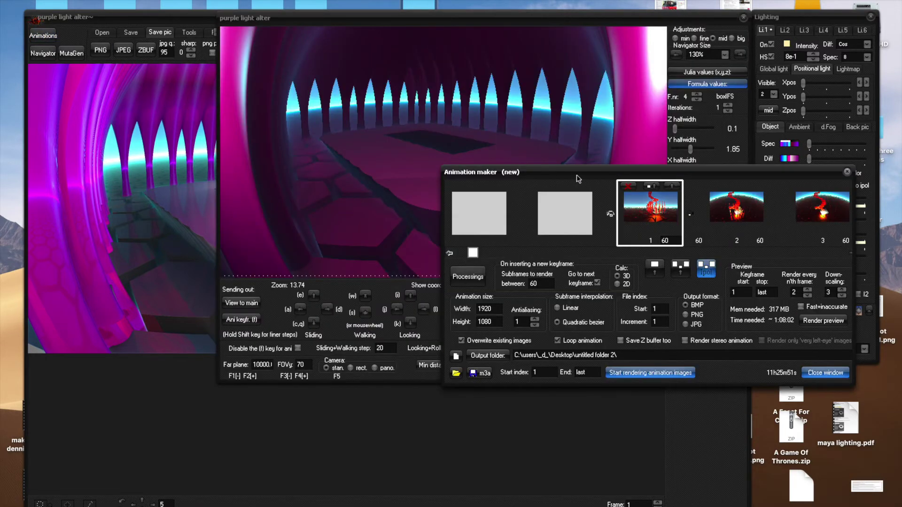
left_click_drag(578, 178, 180, 277)
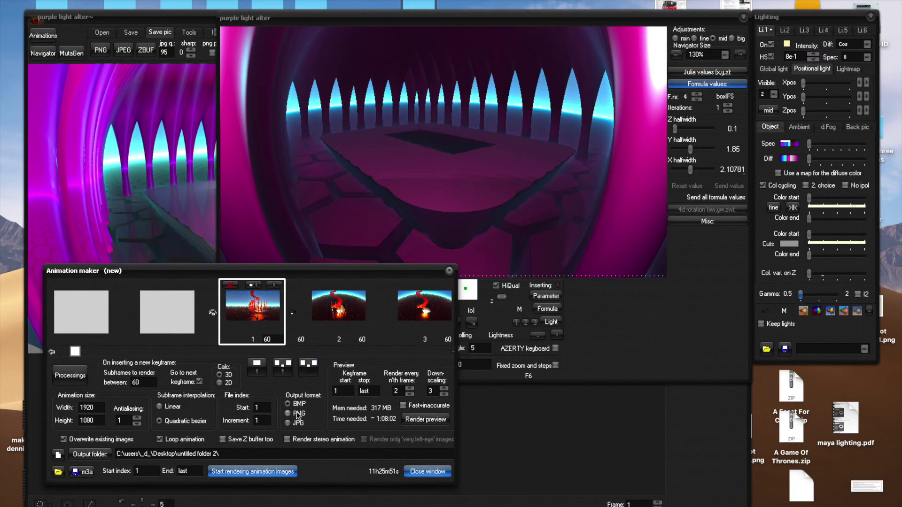
left_click(452, 350)
left_click(452, 351)
left_click(452, 350)
left_click(453, 353)
left_click(453, 353)
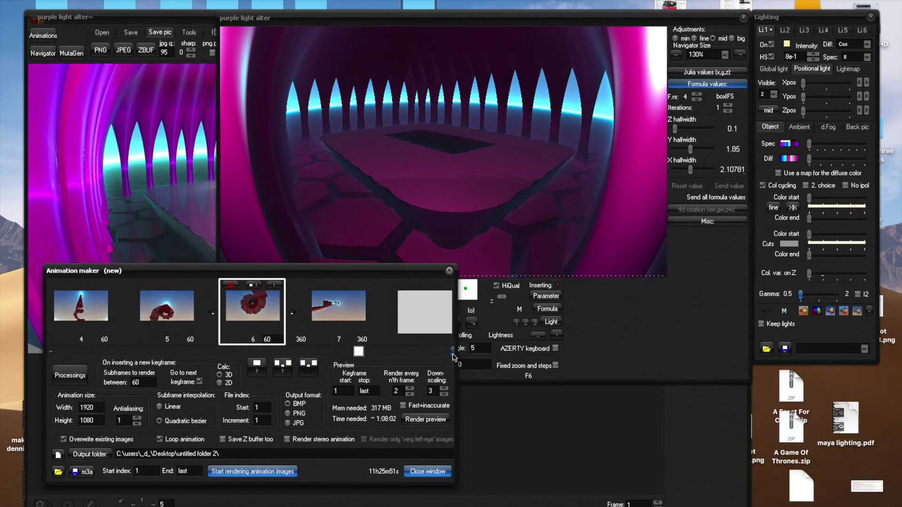
left_click(453, 352)
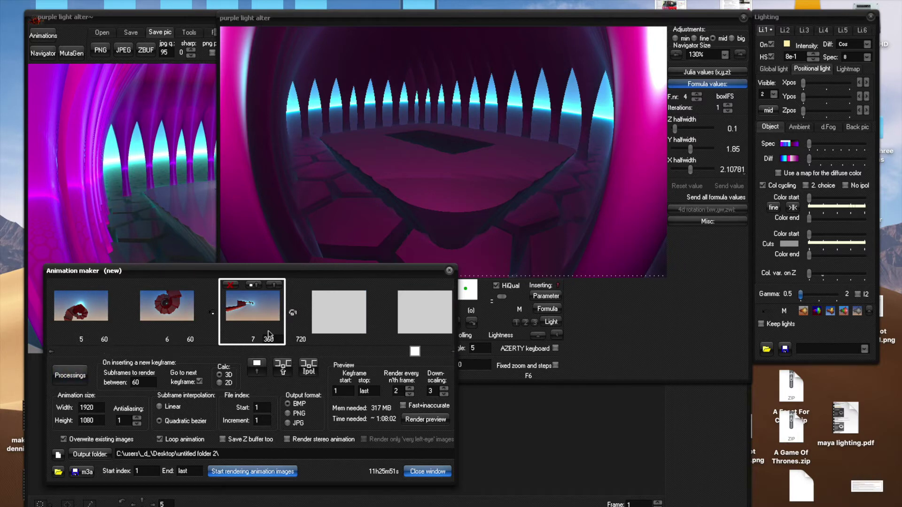
left_click(51, 355)
left_click(51, 354)
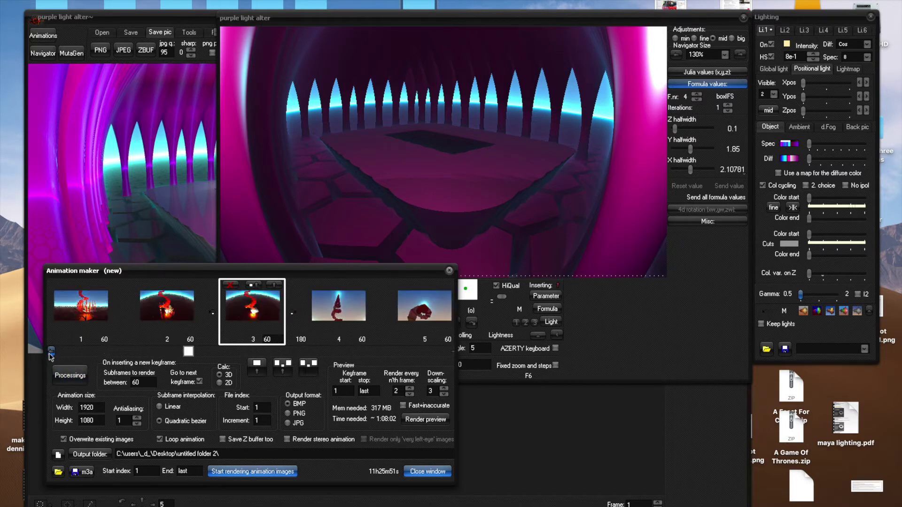
left_click(51, 355)
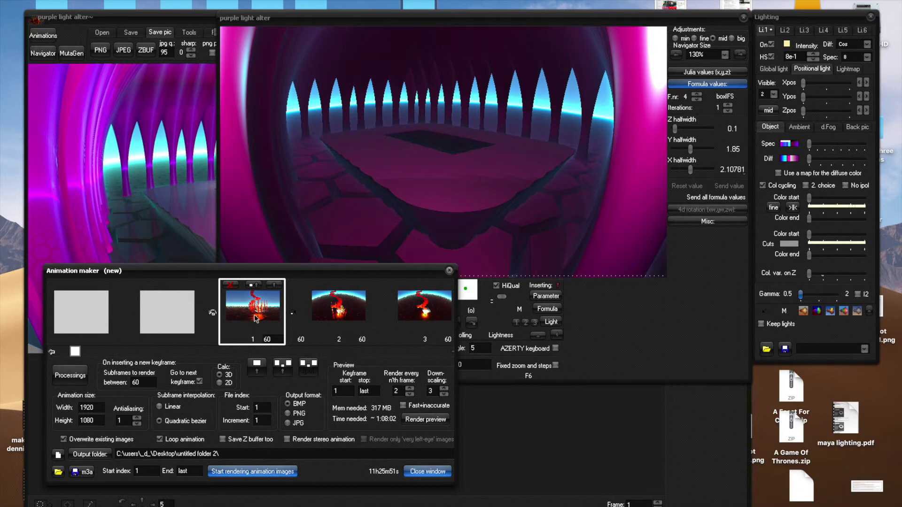
left_click(452, 352)
left_click(452, 352)
Bring keyframes 5–7 into view and tick Loop animation, ending the sequence at frame 720
left_click(453, 352)
left_click(453, 353)
left_click(453, 352)
left_click(453, 353)
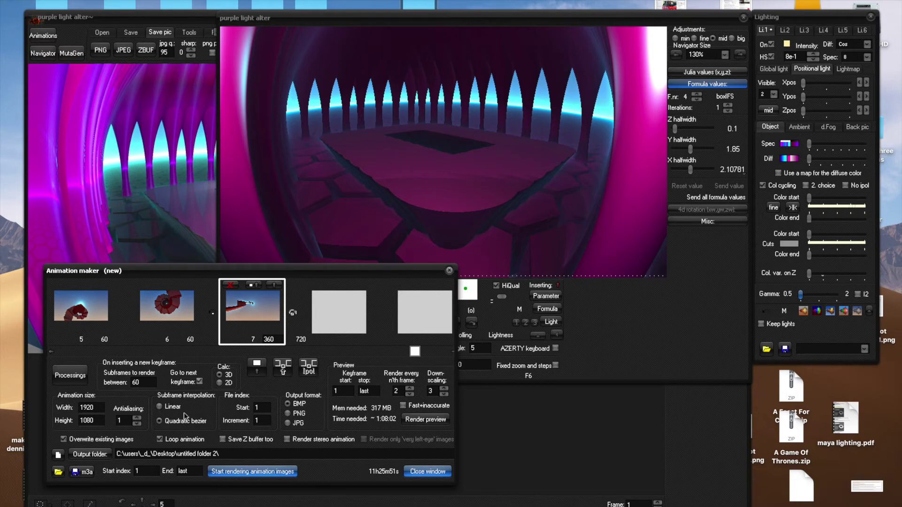
left_click(159, 440)
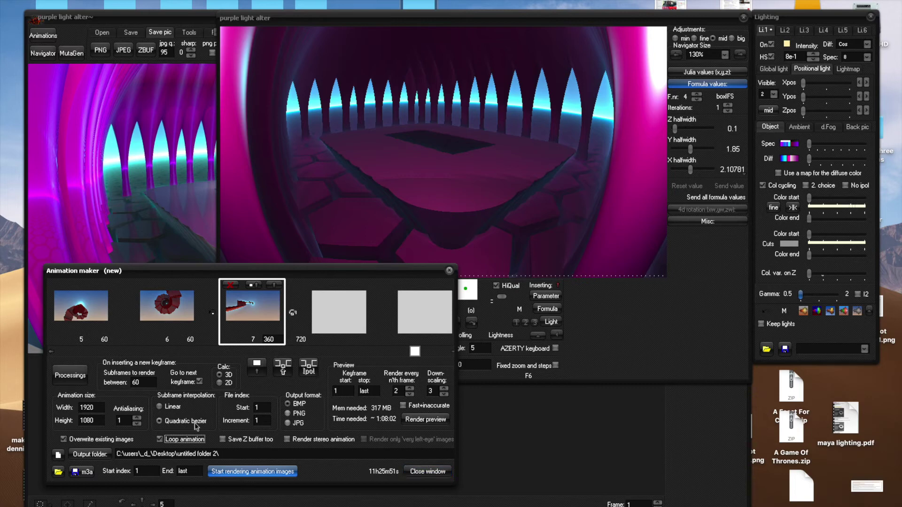
Set the animation output folder to C:\Program Files\Mandelbulb3Dv190\ using the folder browser
left_click(91, 454)
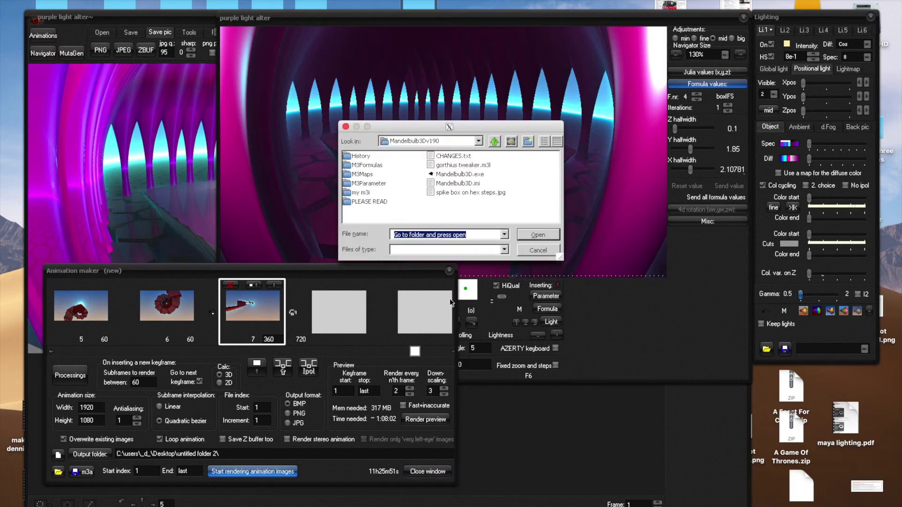
left_click(511, 142)
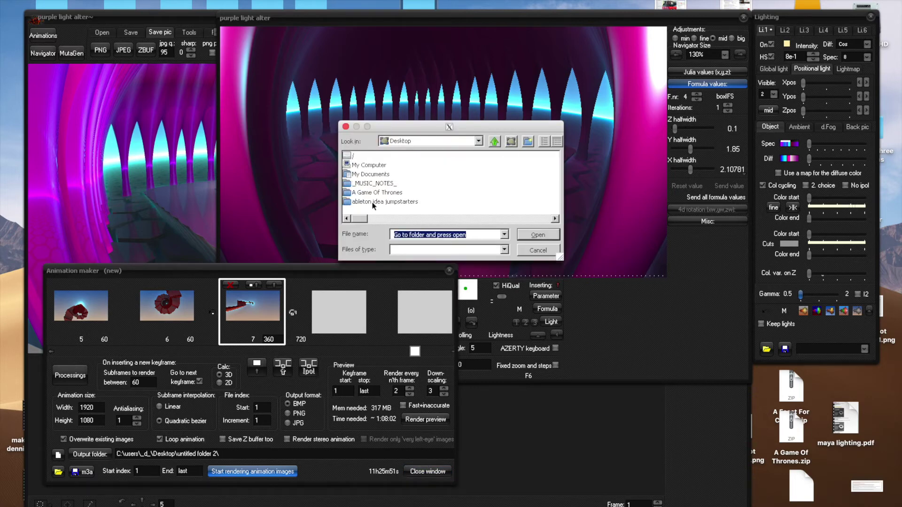
scroll(373, 205, "down", 3)
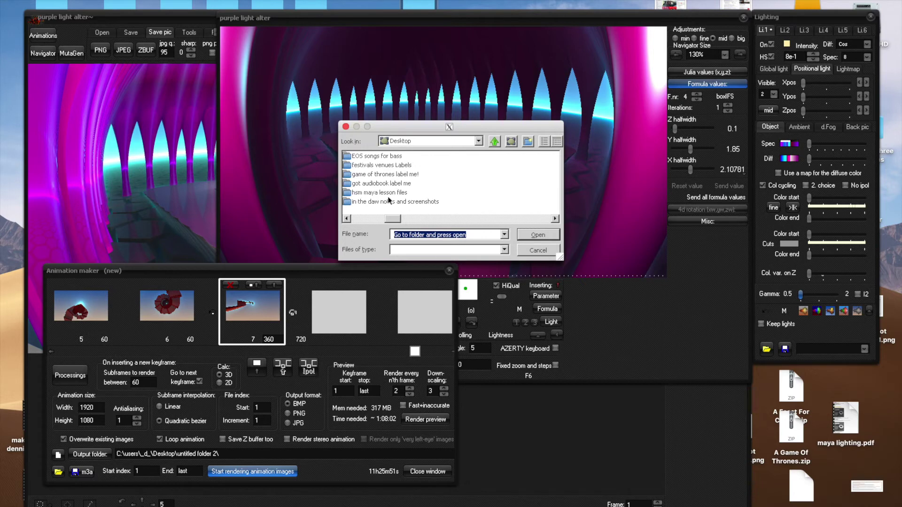
scroll(390, 201, "down", 4)
scroll(390, 193, "down", 4)
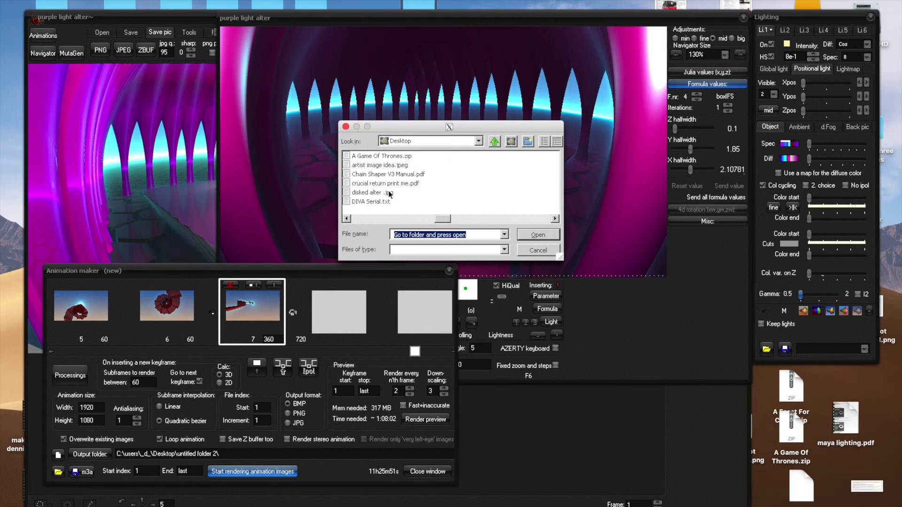
scroll(390, 193, "down", 3)
scroll(393, 199, "up", 15)
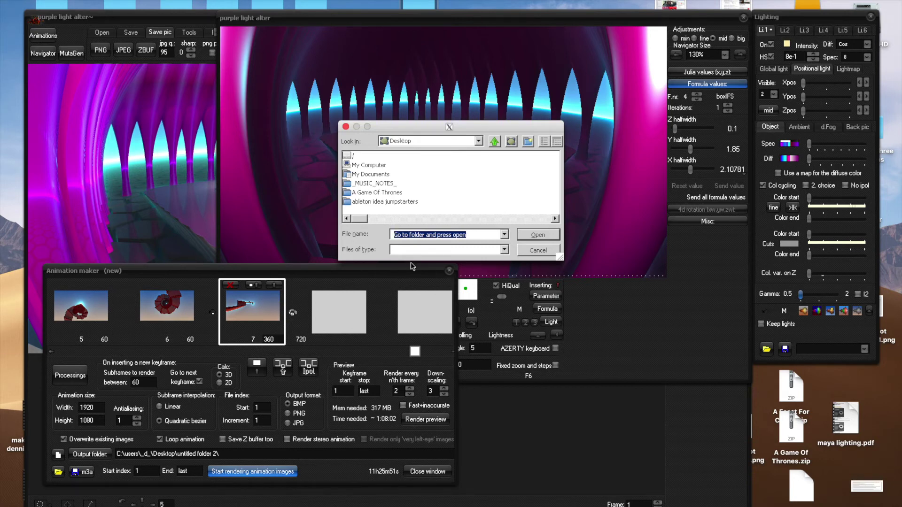
left_click(536, 251)
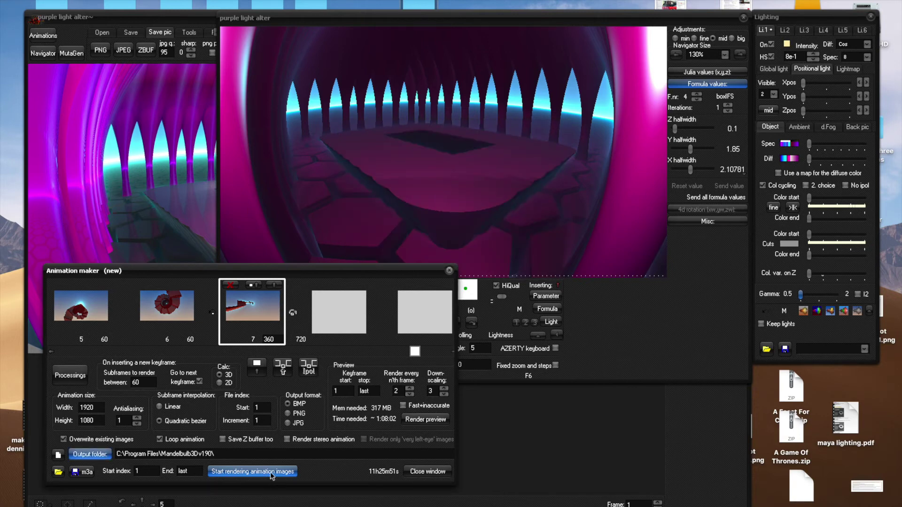